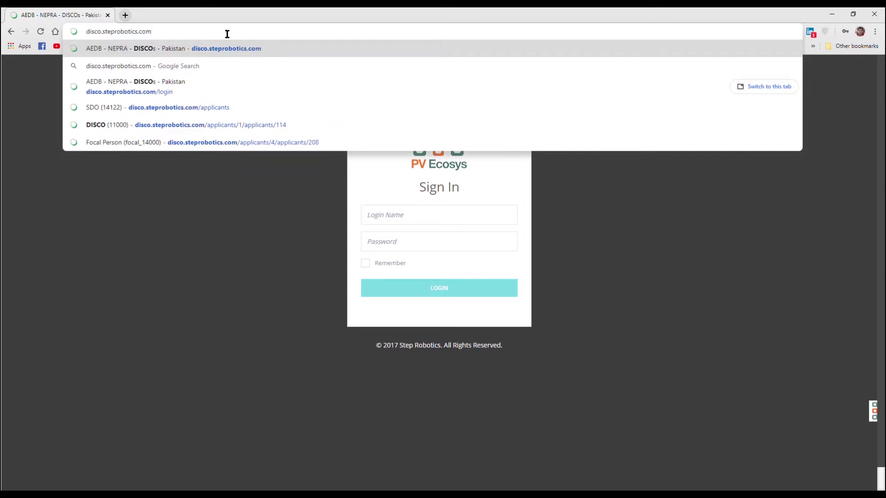
Step: Load the PV Ecosys sign-in page, start entering the login name, and enlarge the page
key("Return")
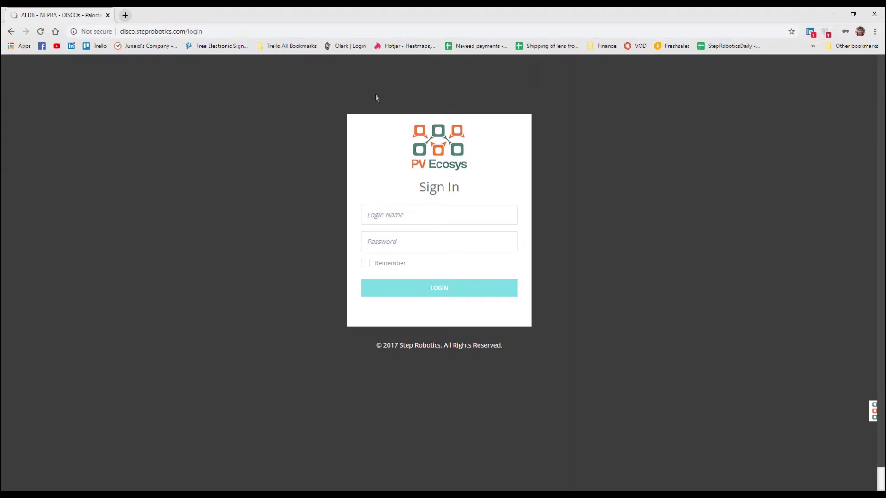
left_click(381, 213)
left_click(290, 179)
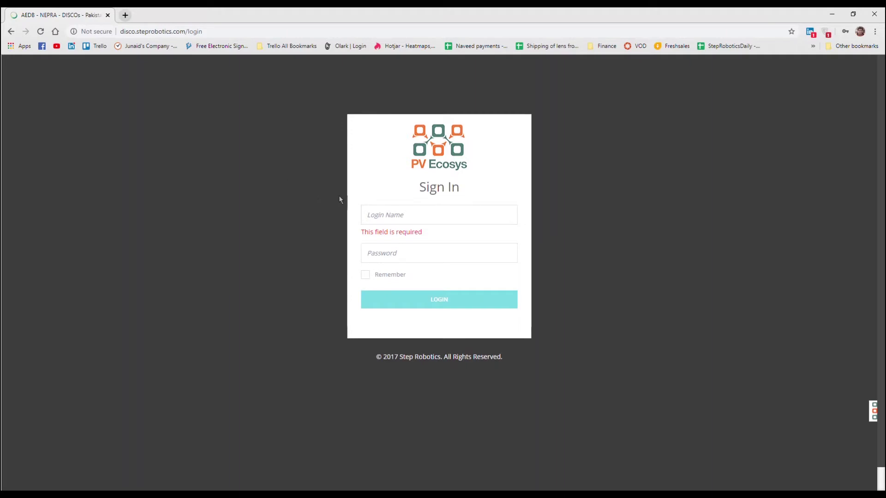
key("ctrl+plus")
key("ctrl+plus")
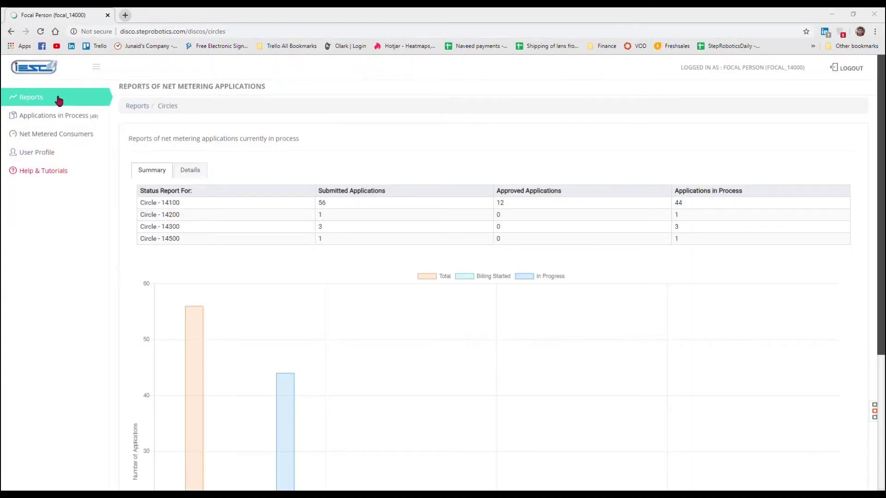
Step: From User Profile, change the password by entering the current password and the new one twice
left_click(32, 156)
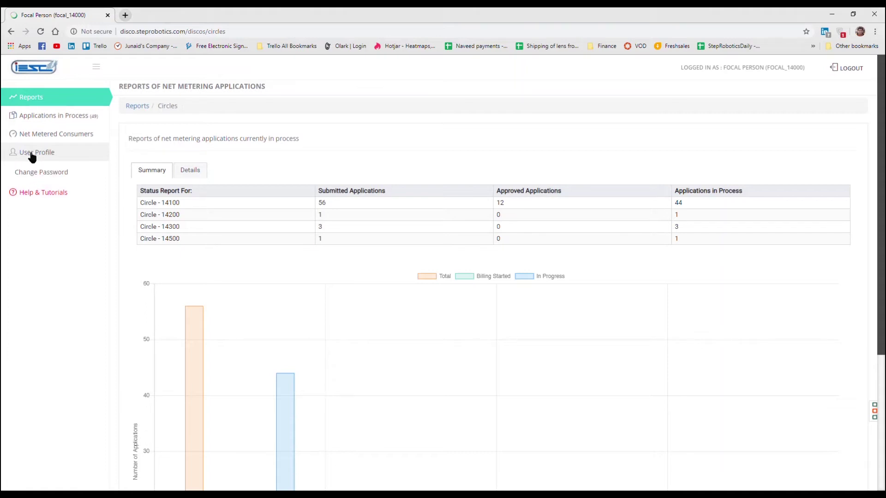
left_click(40, 178)
left_click(250, 126)
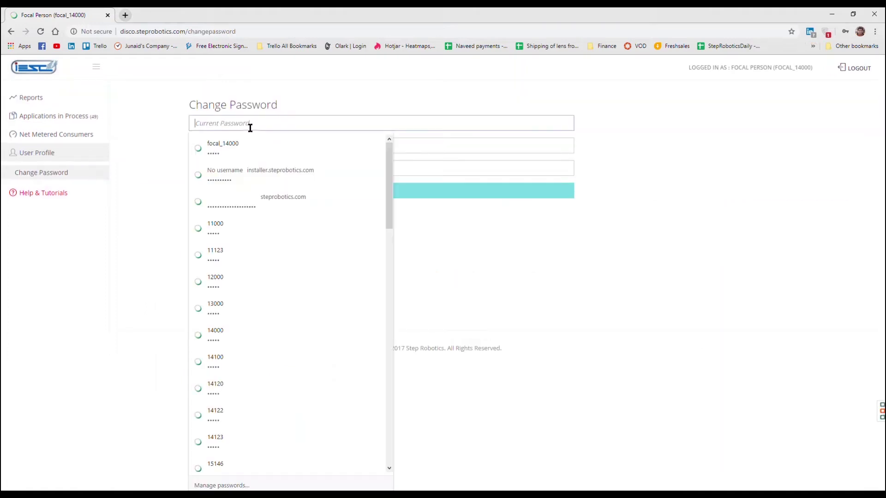
left_click(455, 272)
left_click(237, 146)
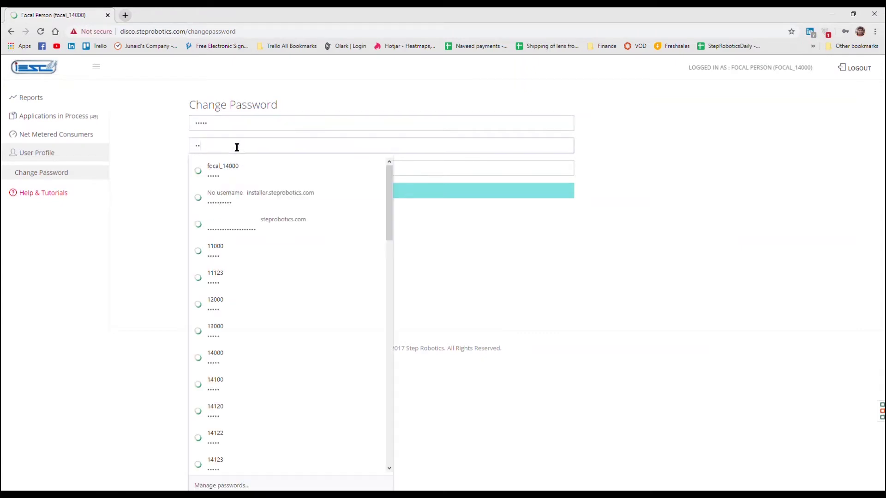
left_click(476, 247)
left_click(224, 168)
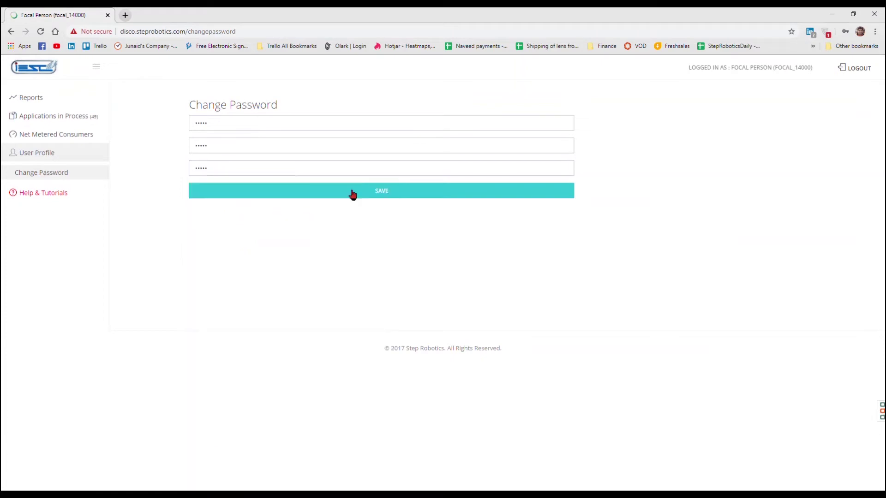
left_click(355, 193)
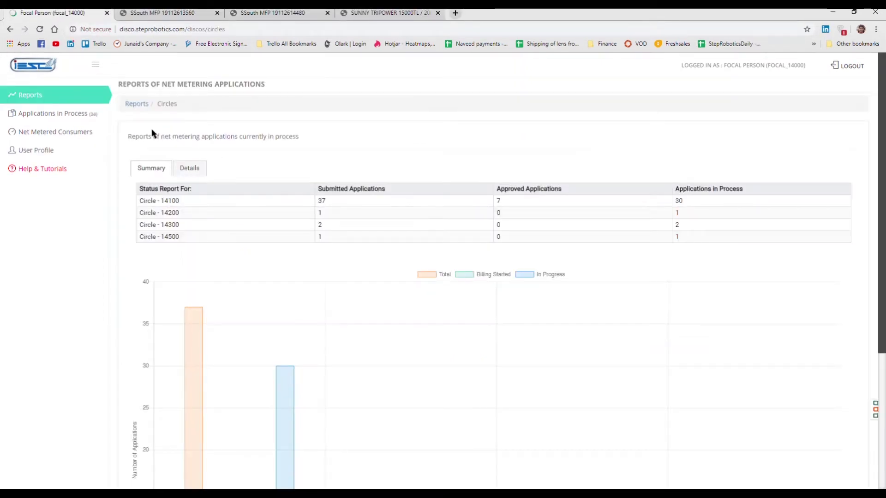
Step: List the in-process applications awaiting acknowledgement and go to page 2 of the table
left_click(72, 115)
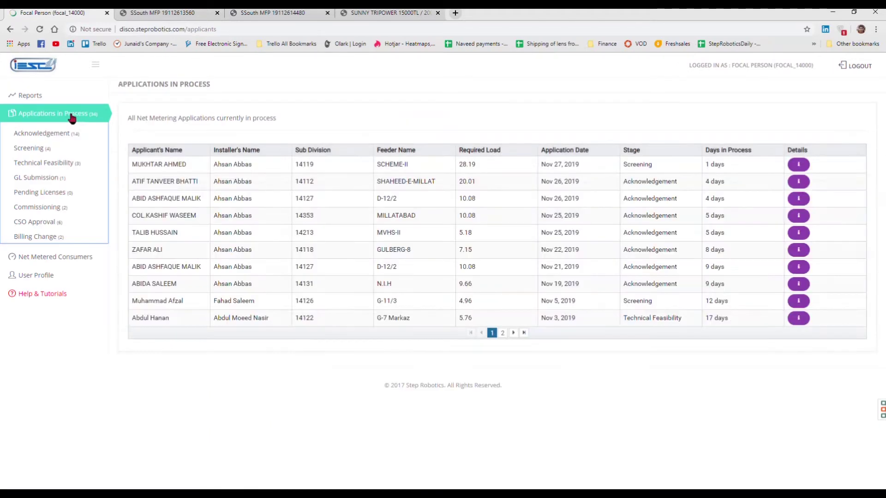
left_click(49, 134)
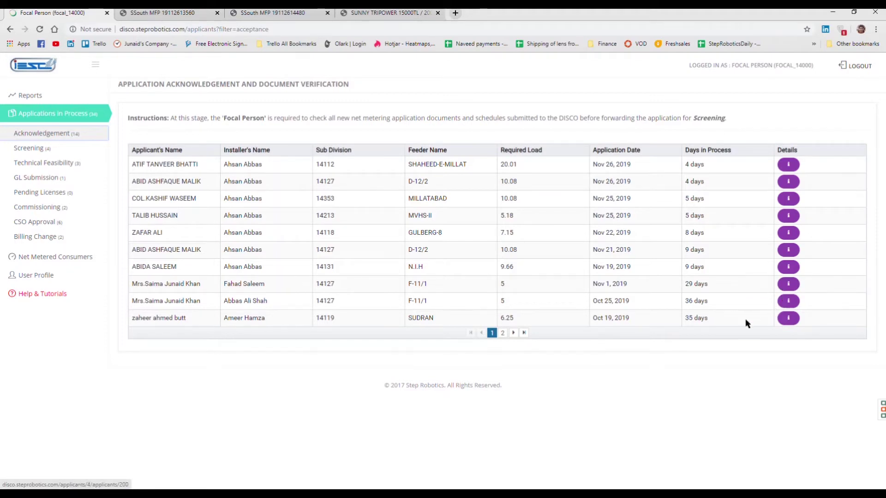
left_click(513, 333)
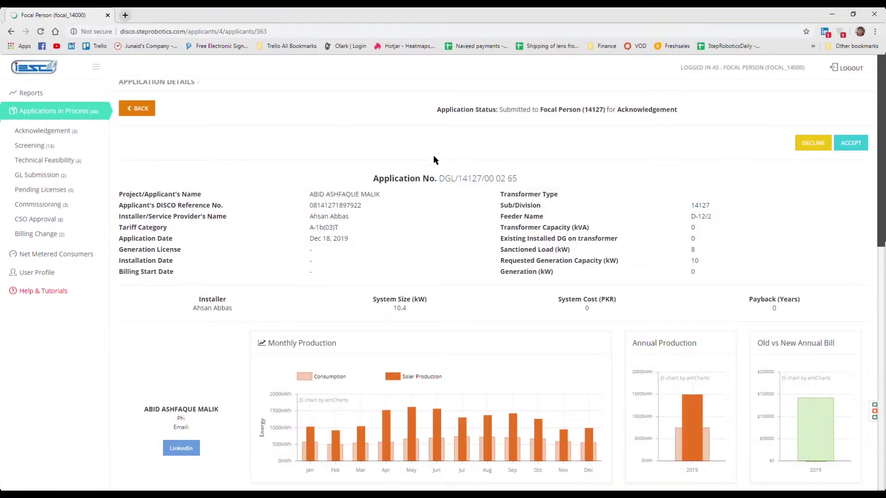
Step: Scroll down to Application Documents and open the PV Panel Specification Sheet PDF
scroll(433, 155, "down", 1)
scroll(433, 156, "down", 2)
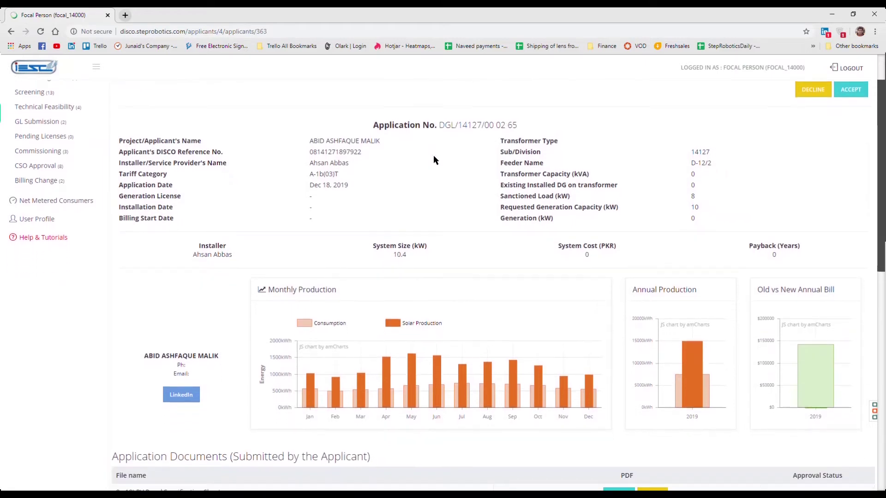
scroll(433, 156, "down", 3)
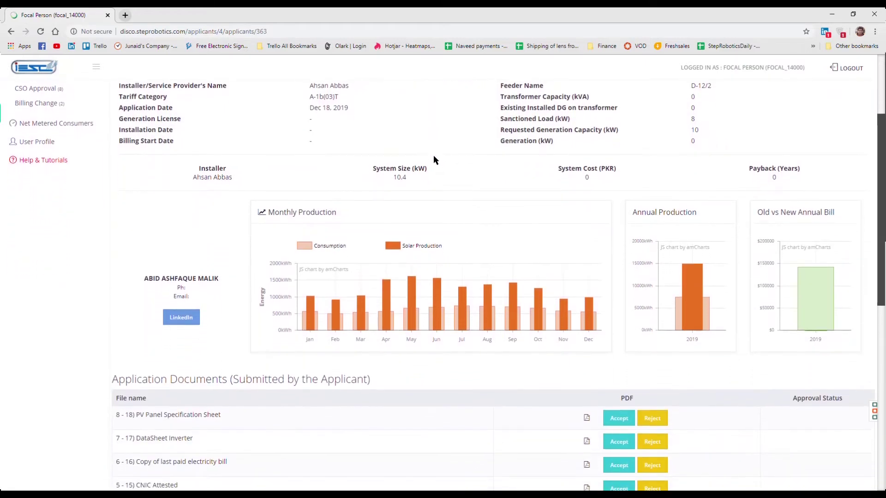
scroll(434, 160, "down", 2)
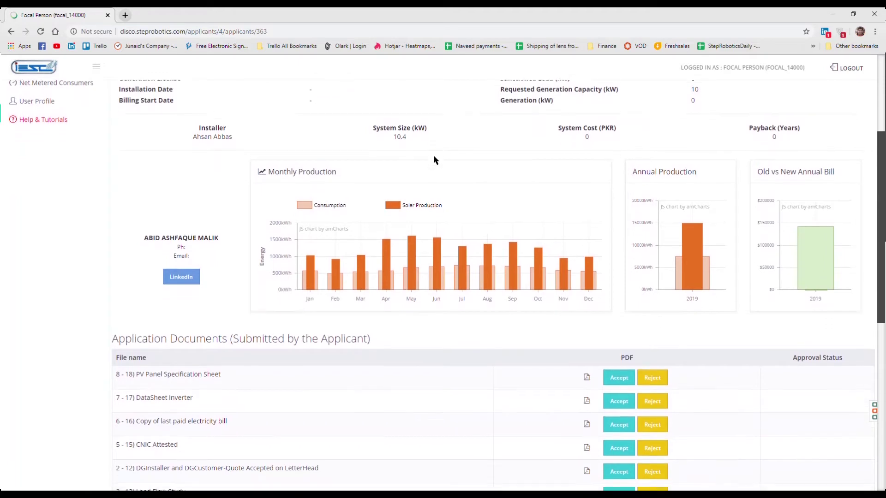
scroll(434, 160, "down", 4)
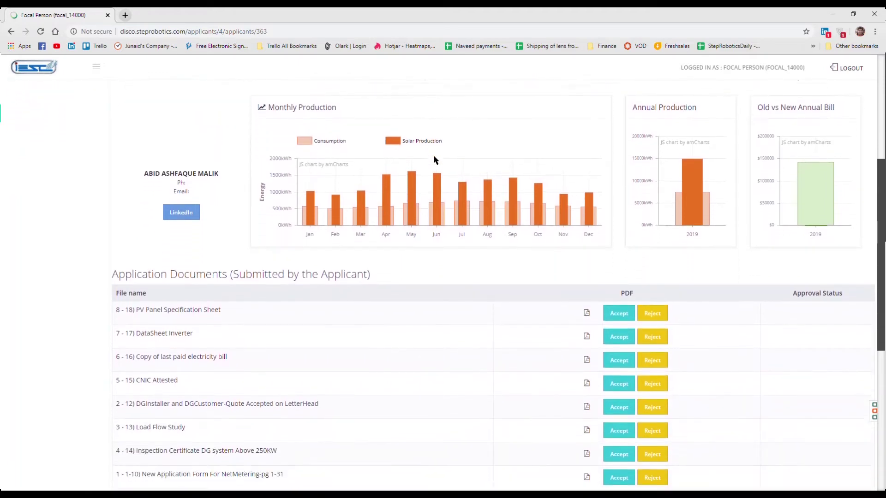
scroll(435, 159, "down", 5)
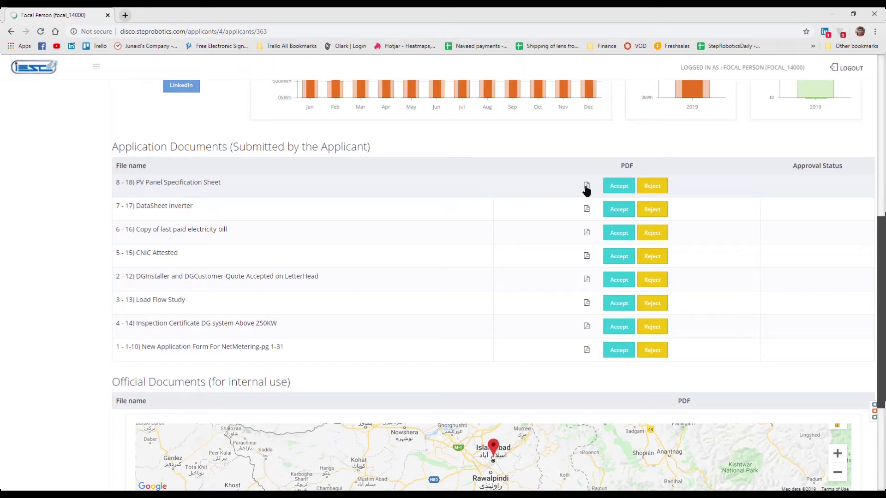
left_click(586, 187)
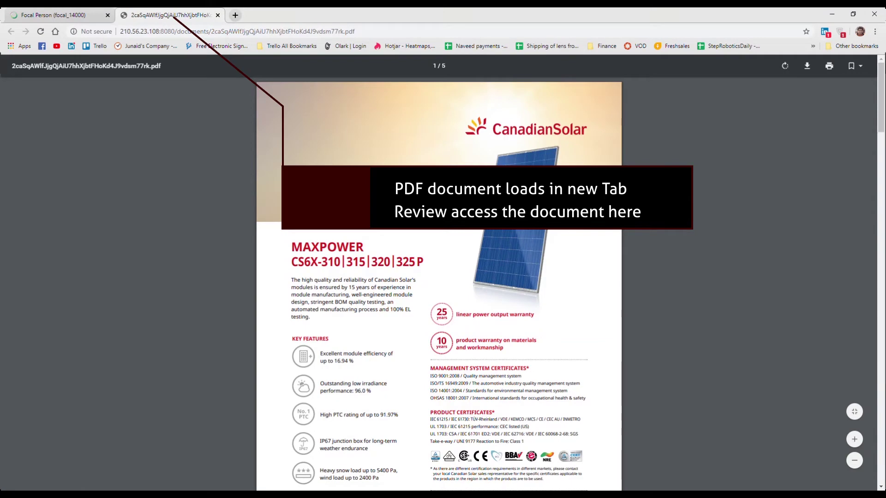
Step: Back on the document list, open the DataSheet Inverter PDF
scroll(438, 277, "down", 3)
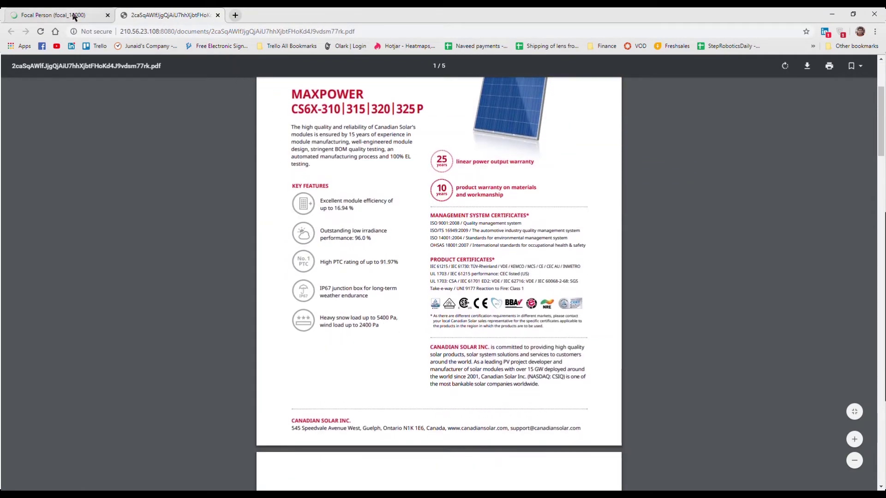
left_click(74, 17)
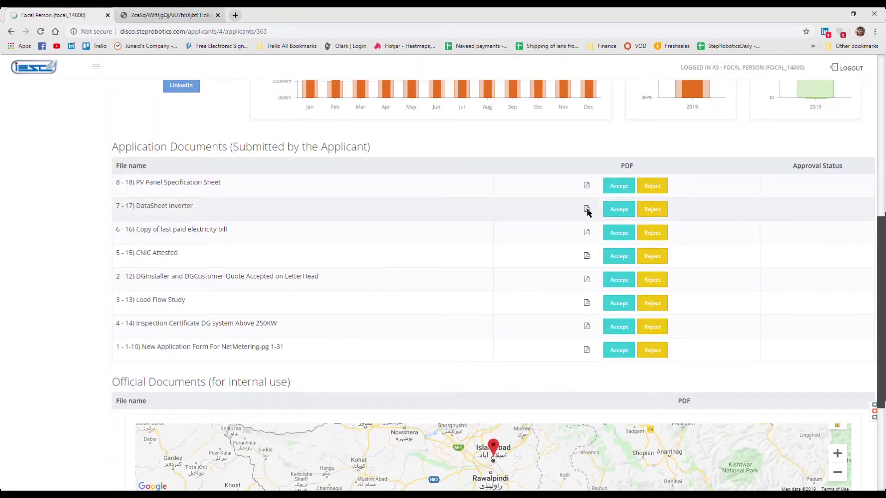
left_click(586, 209)
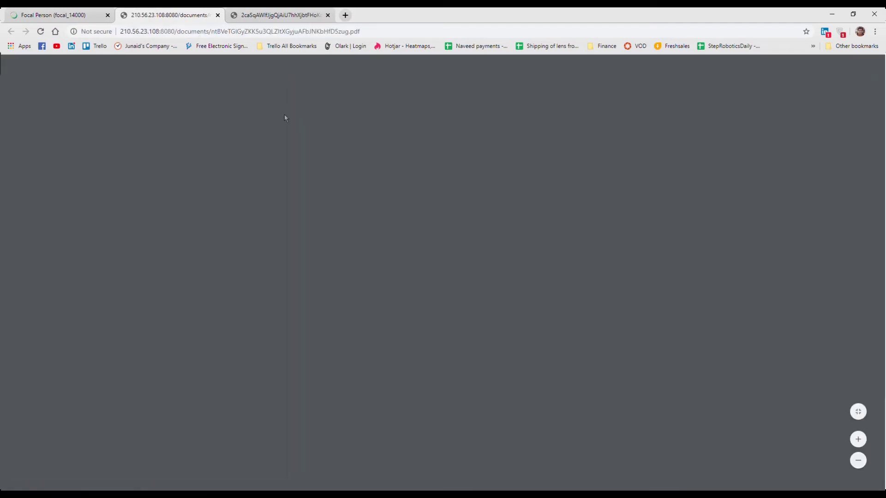
Step: Return to the portal tab and scroll up to the Application Details header
left_click(68, 16)
scroll(440, 183, "up", 2)
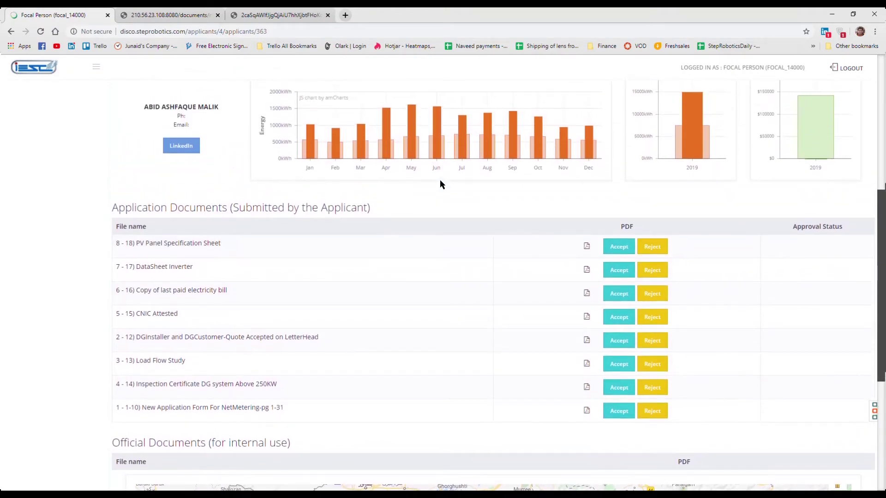
scroll(441, 184, "up", 1)
scroll(440, 183, "up", 4)
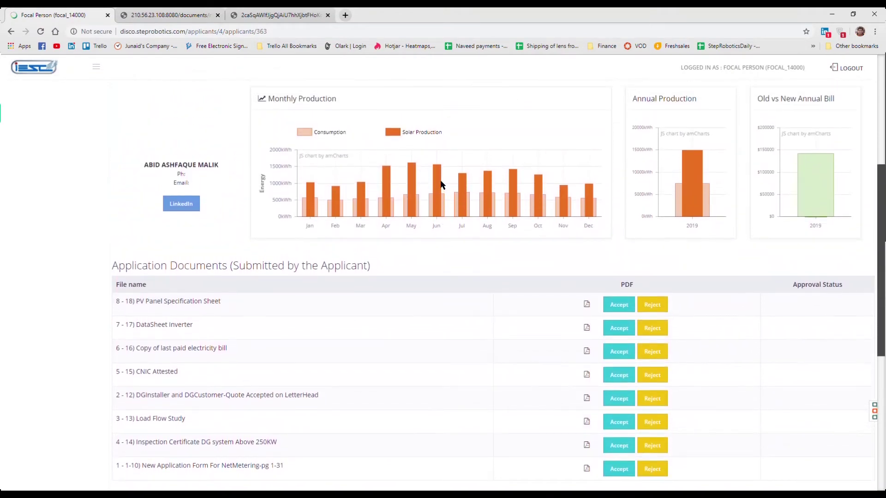
scroll(440, 184, "up", 2)
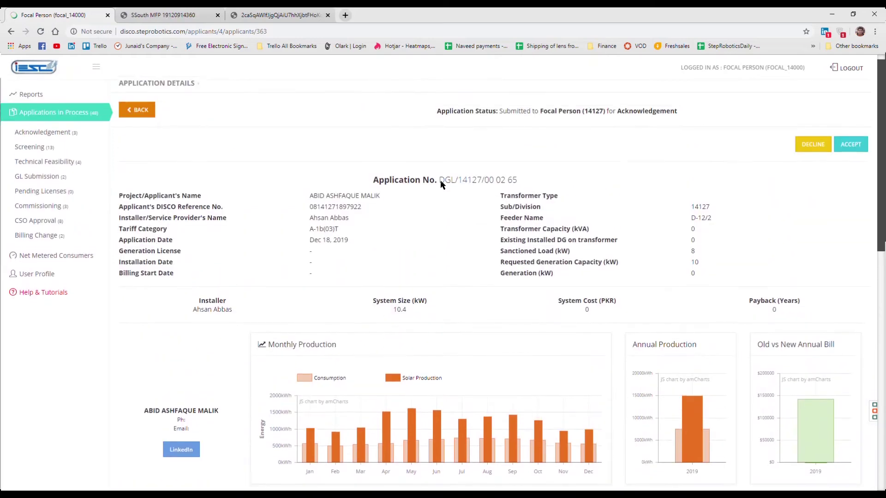
Step: Decline the application with comment 'CNIC Not clear', the reviewer's name and designation 'Focal'
left_click(813, 146)
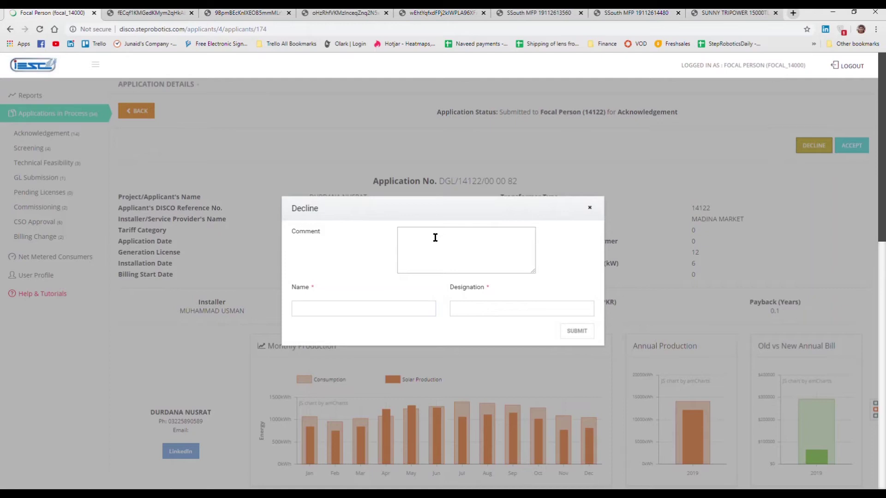
left_click(437, 237)
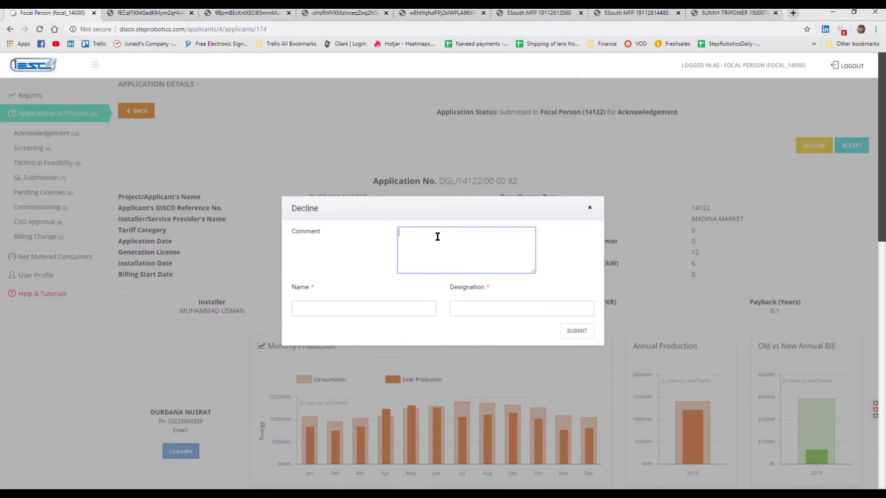
type("CNIC Not clear")
key("Tab")
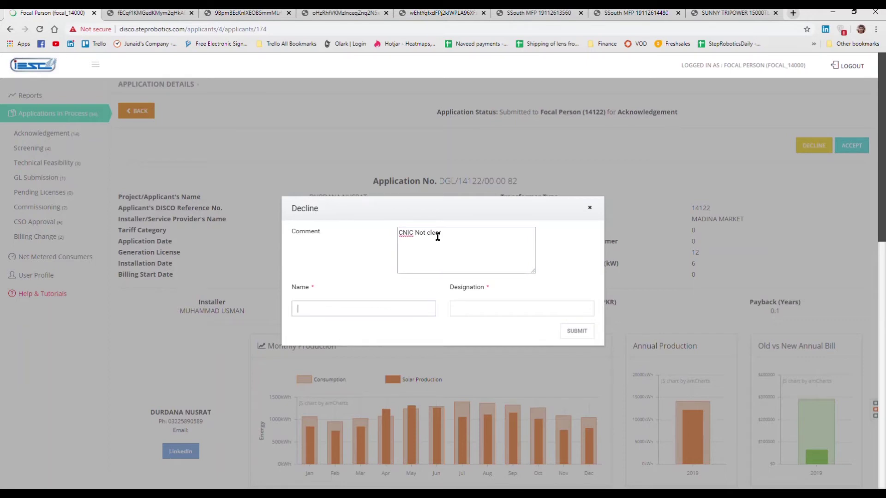
key("Tab")
type("Focal")
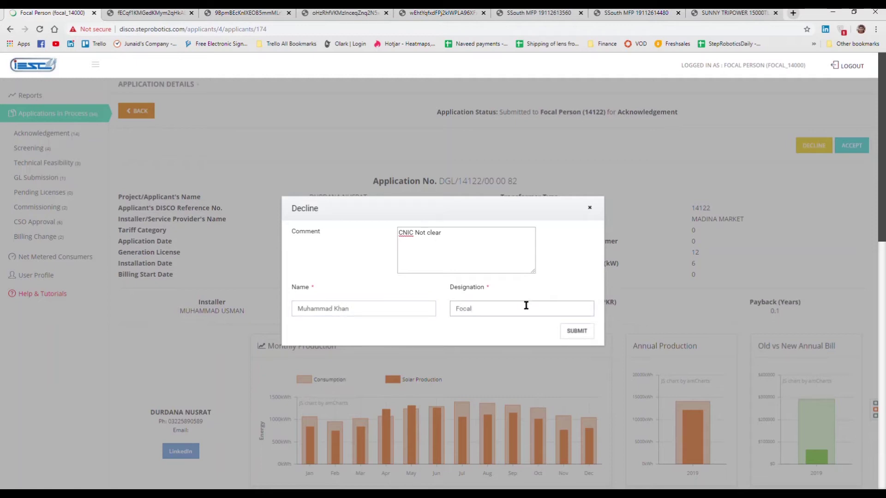
left_click(568, 331)
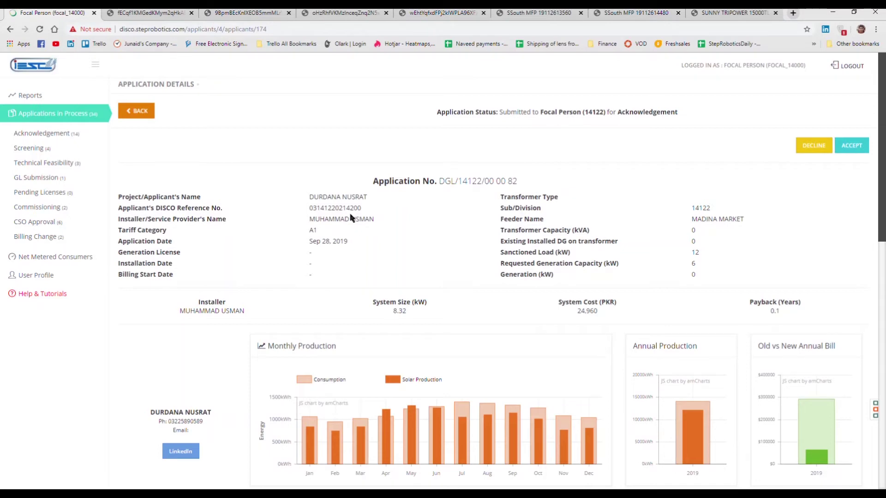
Step: Bring up the Accept form for the application
scroll(356, 215, "down", 1)
scroll(358, 215, "up", 1)
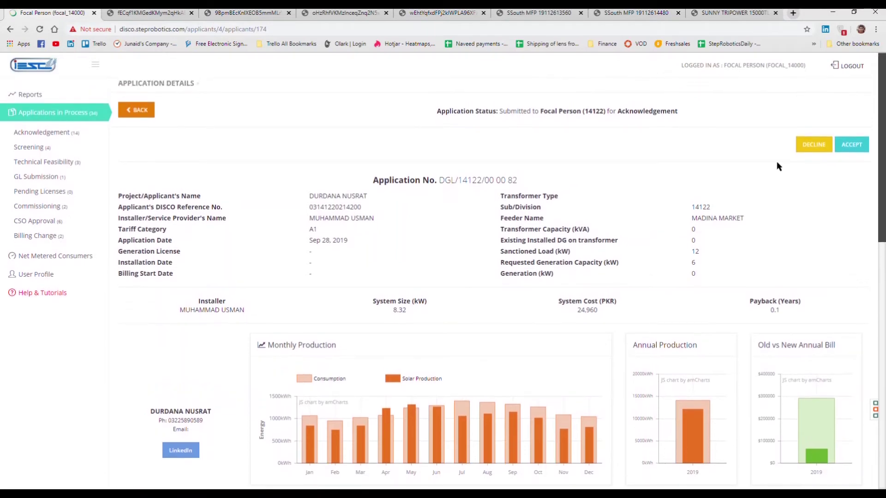
left_click(854, 146)
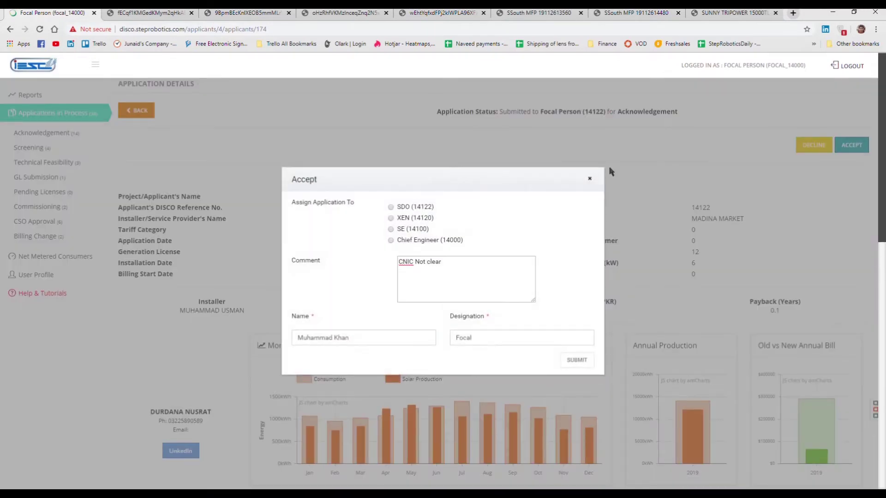
Step: Assign the application to SDO (14122) and replace its comment with 'All clear'
left_click(390, 207)
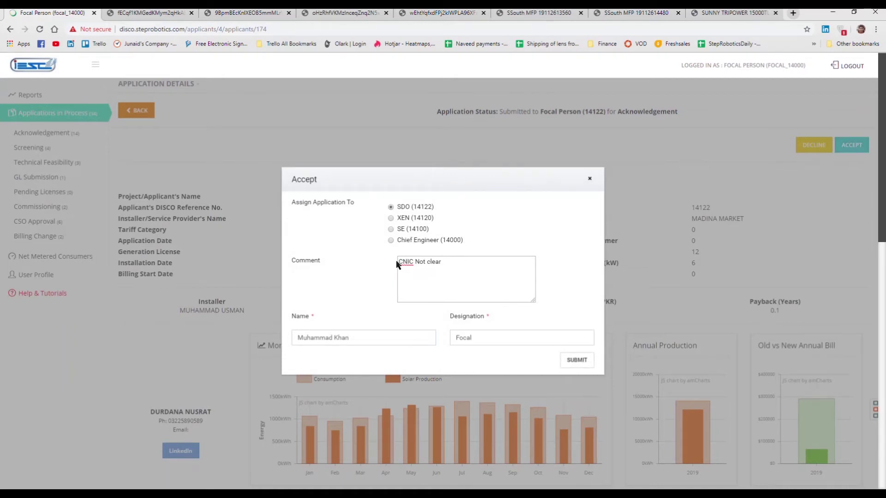
left_click_drag(399, 262, 520, 261)
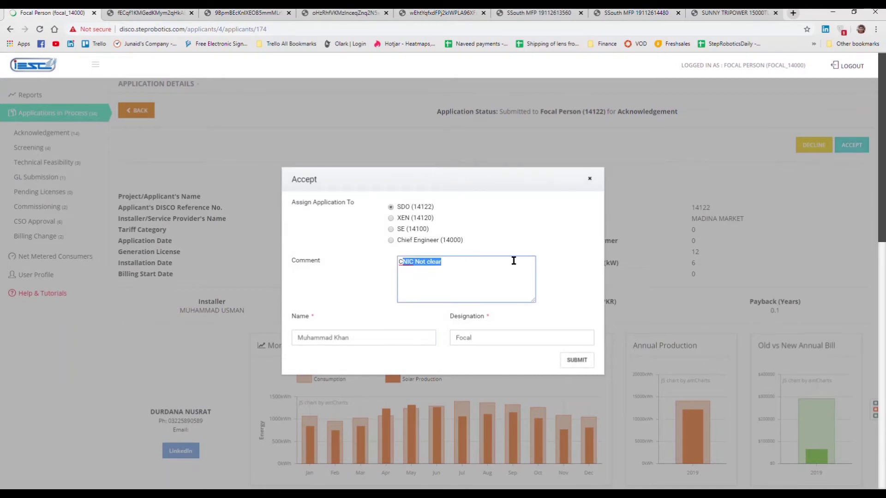
key("BackSpace")
key("BackSpace")
type("All clear")
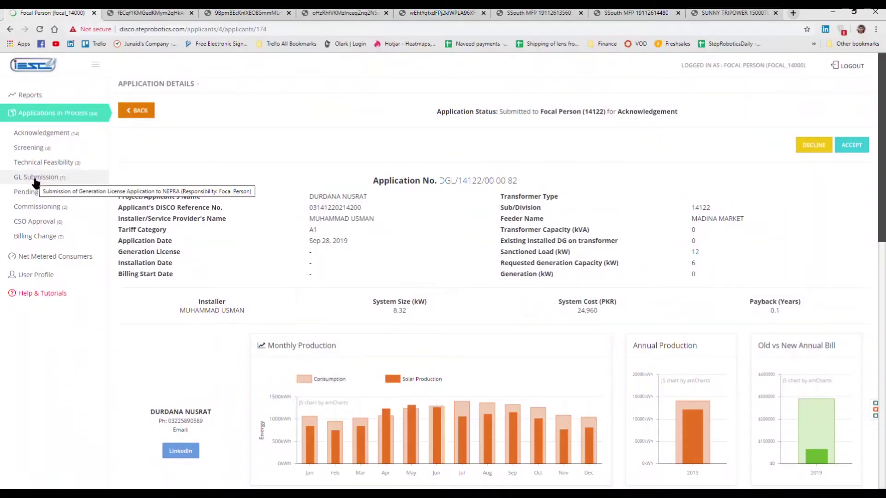
left_click(36, 180)
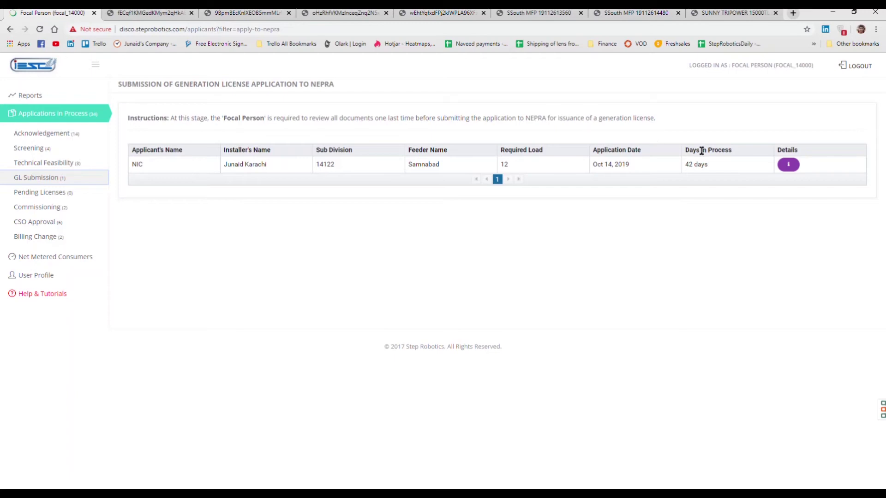
Step: Open the details of the application listed under GL Submission
left_click(787, 167)
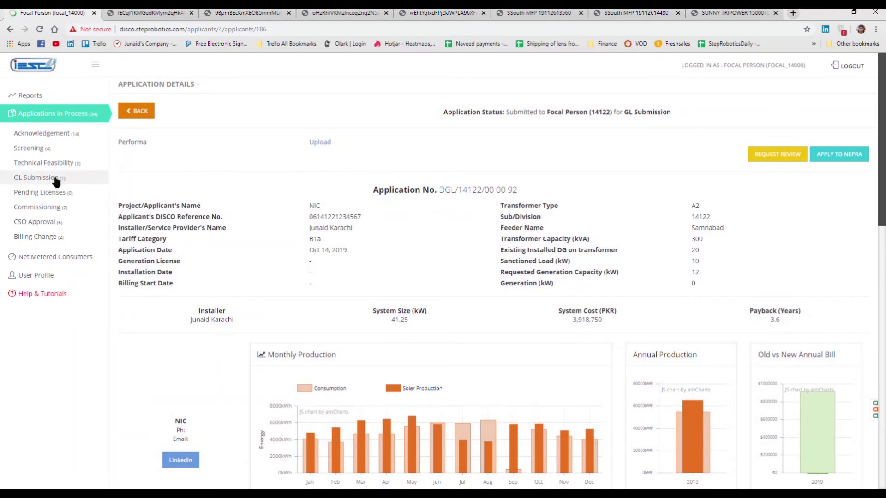
left_click(54, 181)
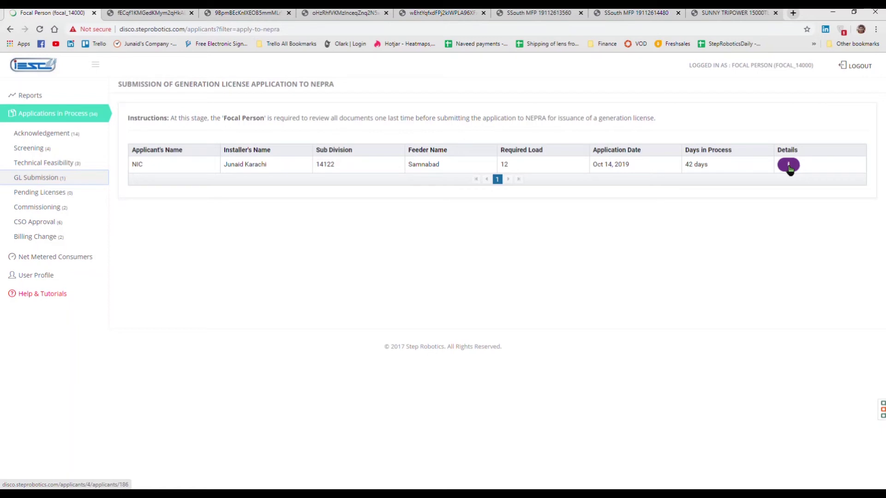
left_click(789, 165)
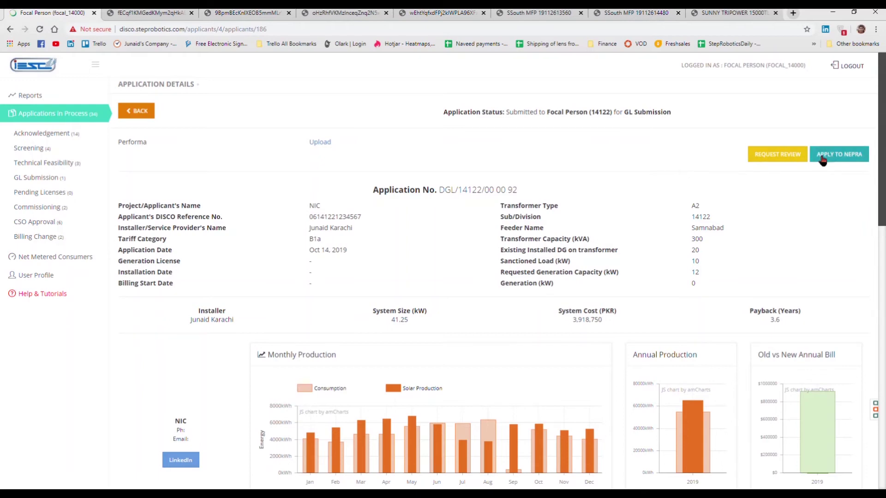
scroll(612, 188, "down", 1)
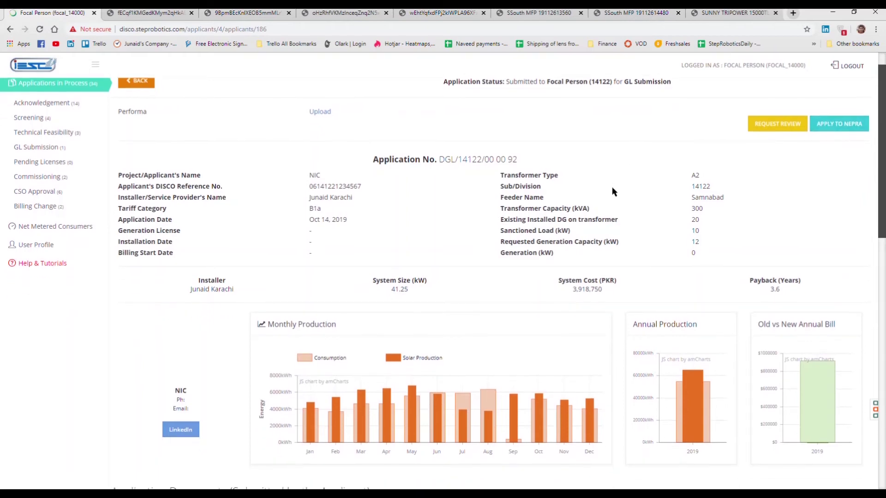
scroll(612, 190, "down", 5)
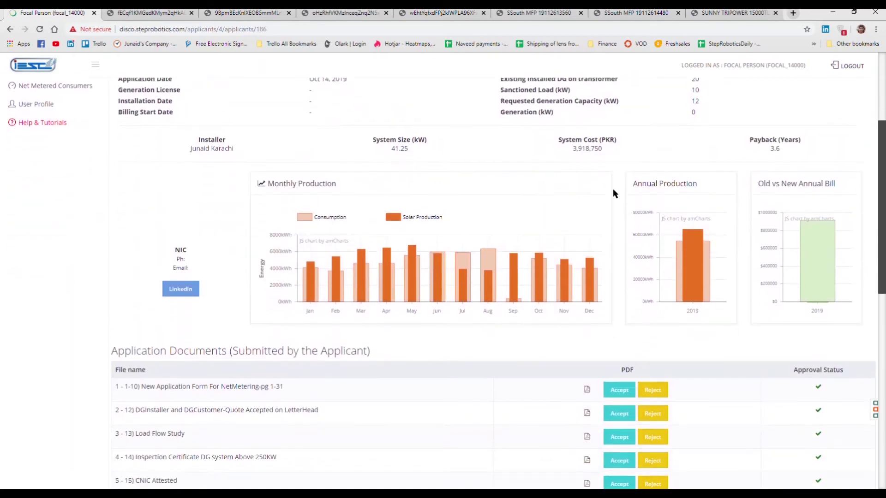
scroll(614, 190, "down", 5)
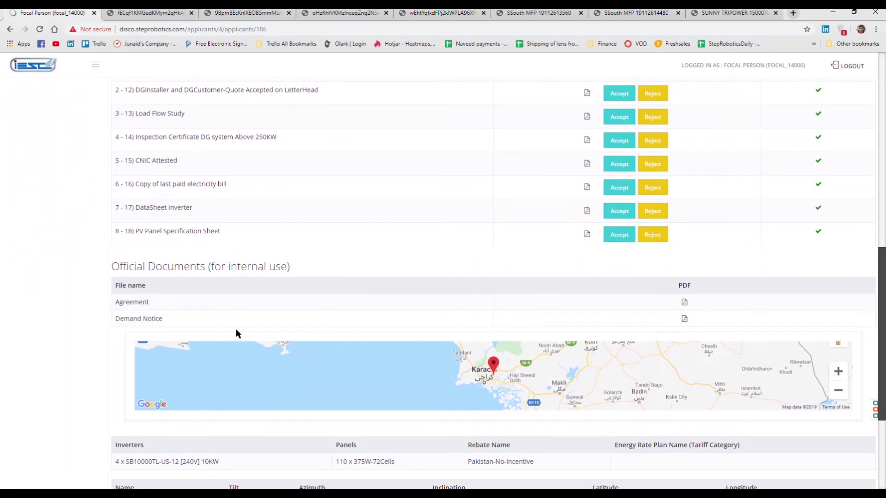
left_click(684, 319)
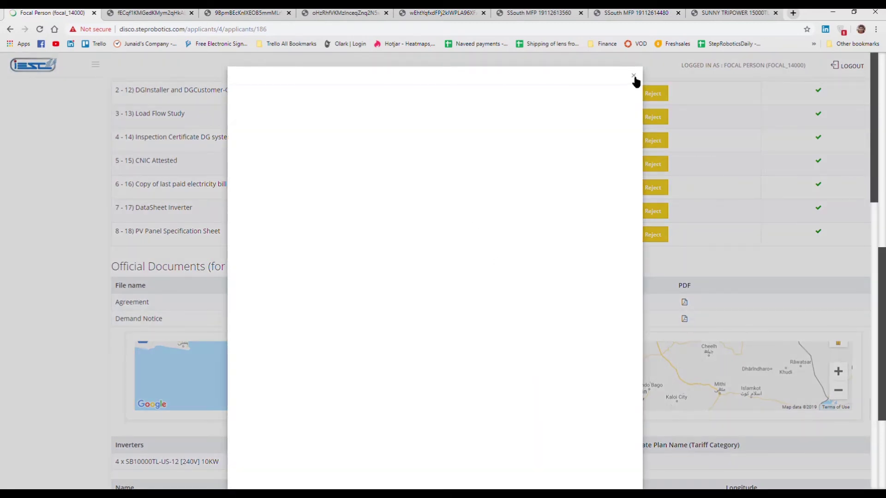
left_click(633, 76)
scroll(385, 265, "down", 1)
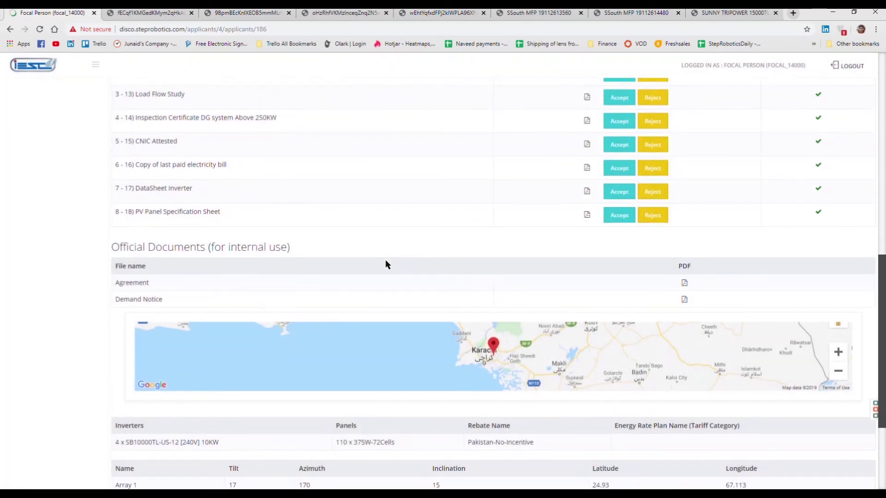
scroll(386, 261, "up", 1)
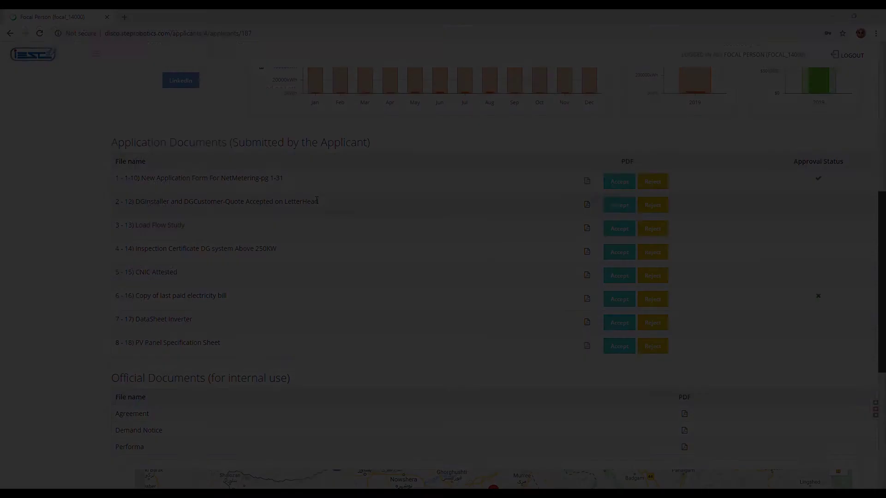
Step: Request review with comment 'CNIC not matching the bill', name 'Focal IESCO', designation 'IESCO Focal'
scroll(323, 241, "up", 5)
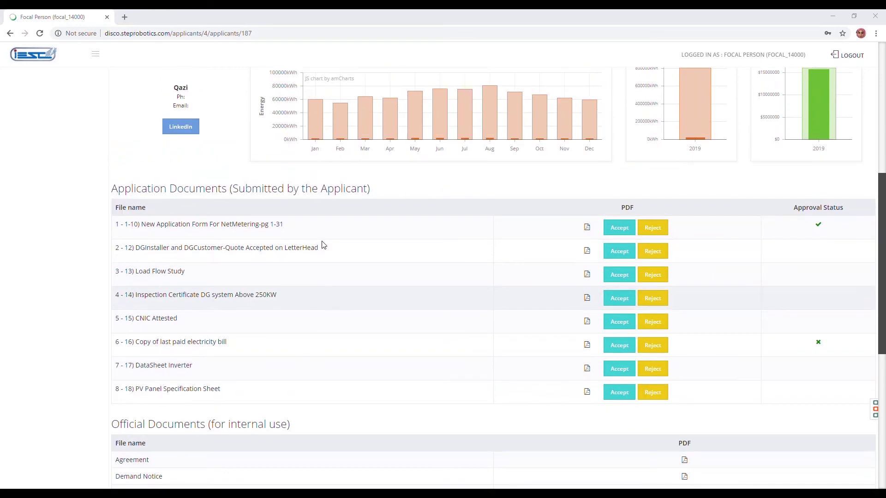
scroll(322, 242, "up", 2)
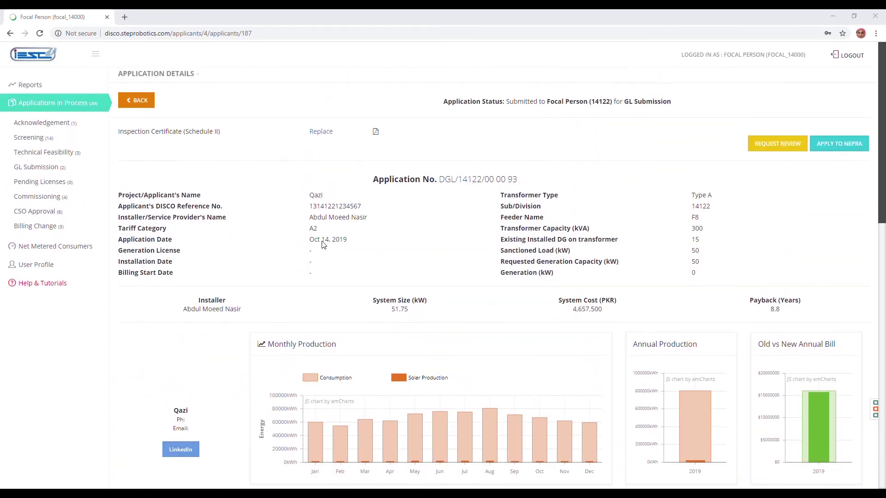
left_click(773, 145)
left_click(518, 235)
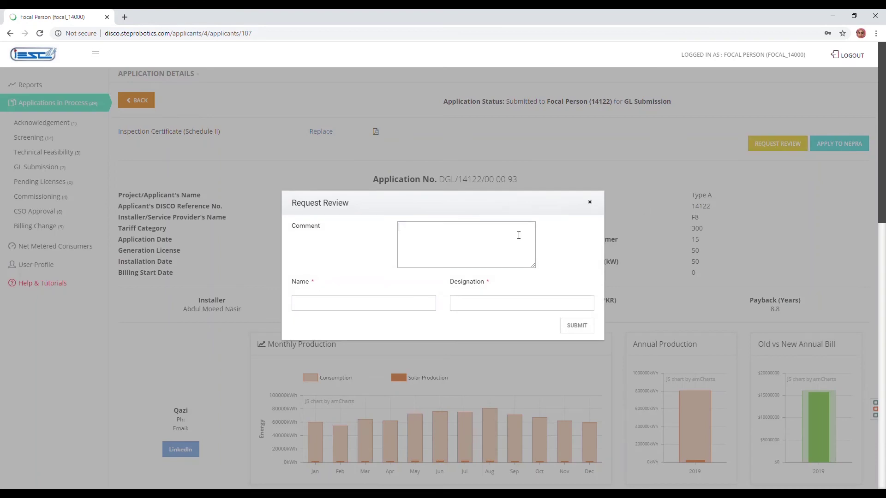
type("CNIC ")
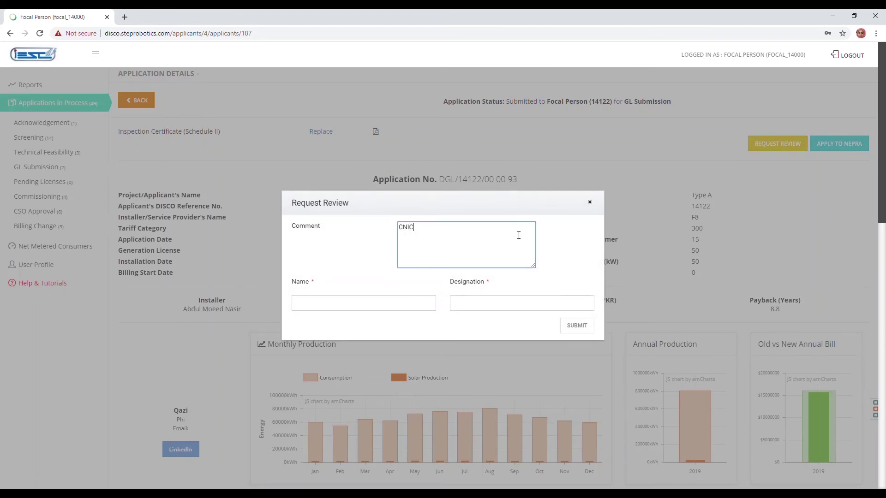
type("not matching the bill")
key("Tab")
type("Focal IESCO")
key("Tab")
type("IESCO Focal")
left_click(576, 325)
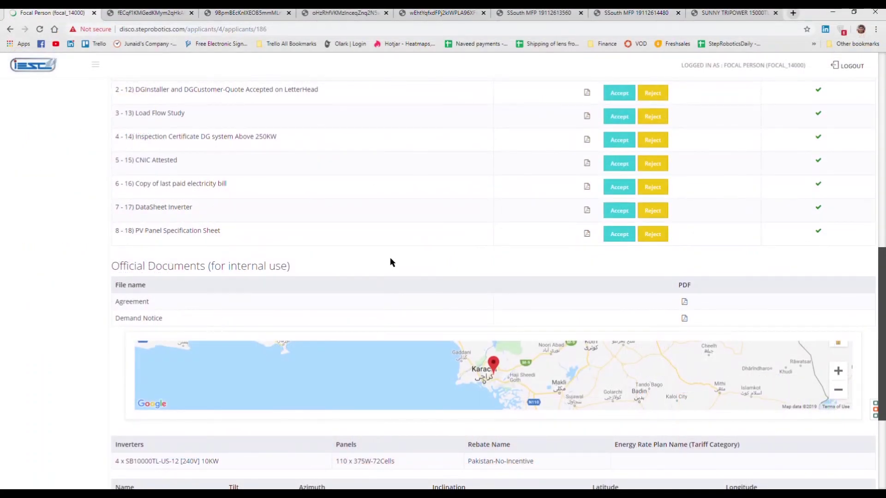
Step: Scroll to the top, open the Apply to NEPRA form and click into its Comment box
scroll(414, 250, "up", 15)
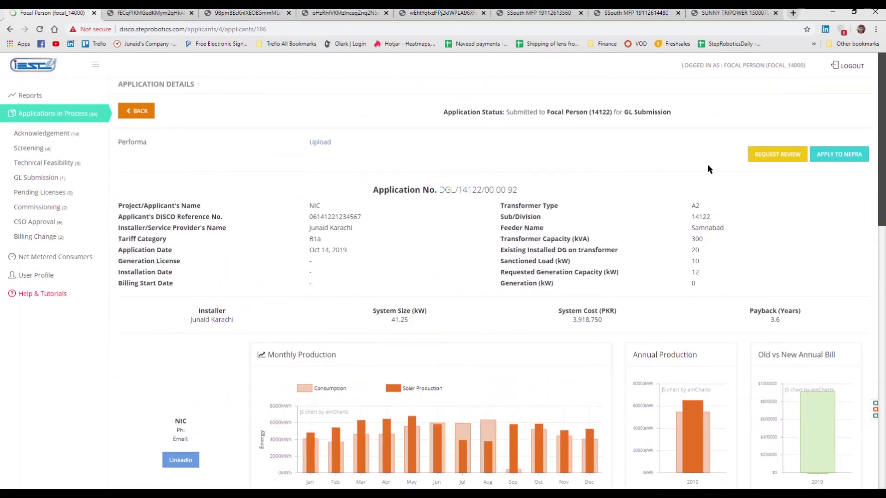
left_click(828, 160)
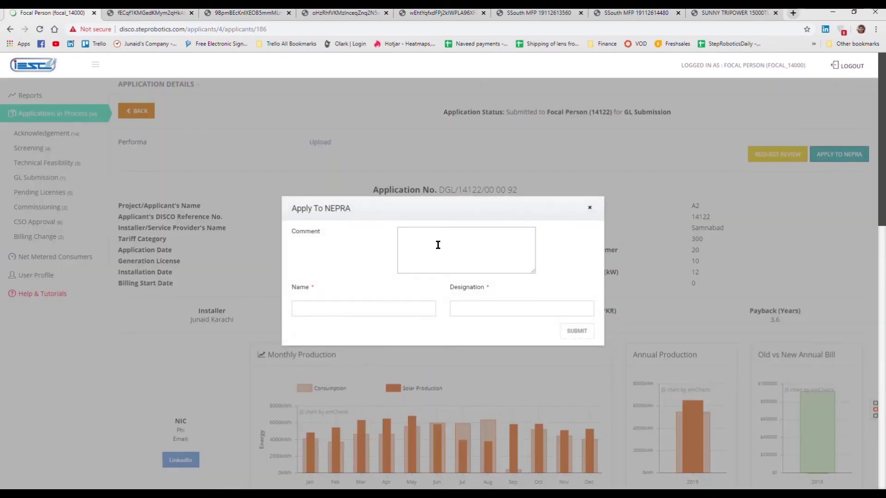
left_click(443, 240)
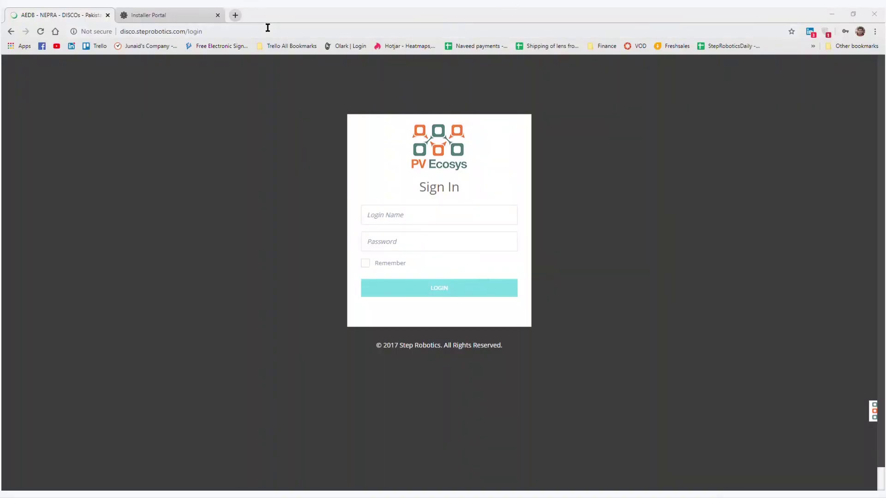
Step: Go to disco.steprobotics.com and log in with the saved focal person credentials
left_click(267, 28)
type("disc")
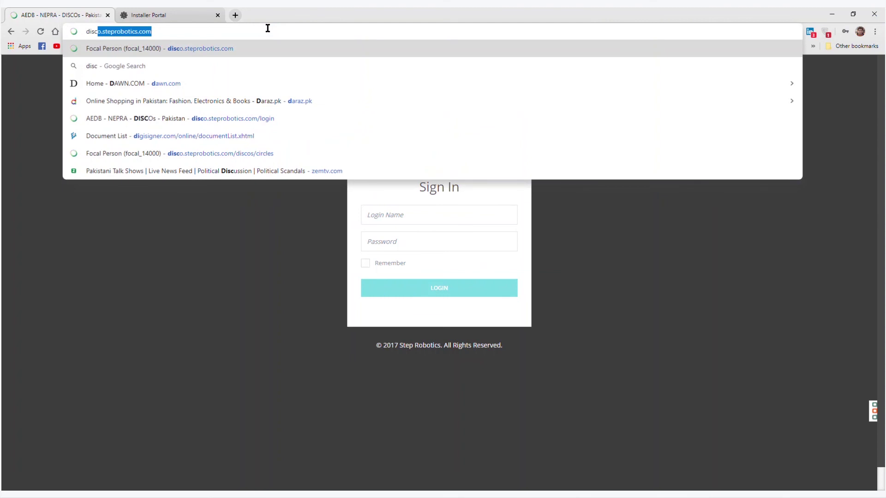
type("o.stepro")
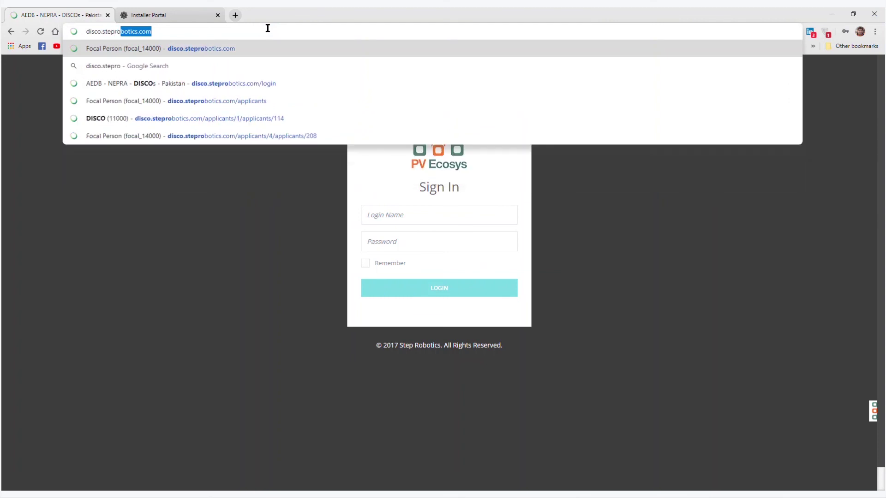
type("botics.com")
key("Return")
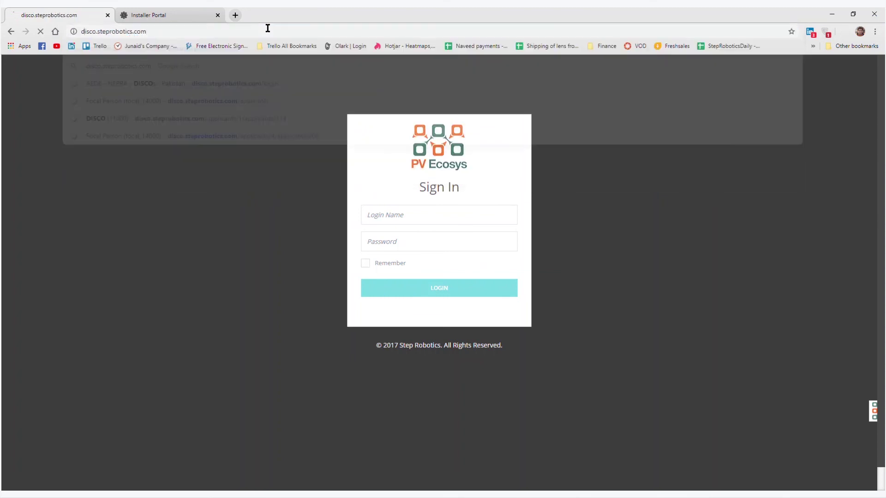
left_click(392, 221)
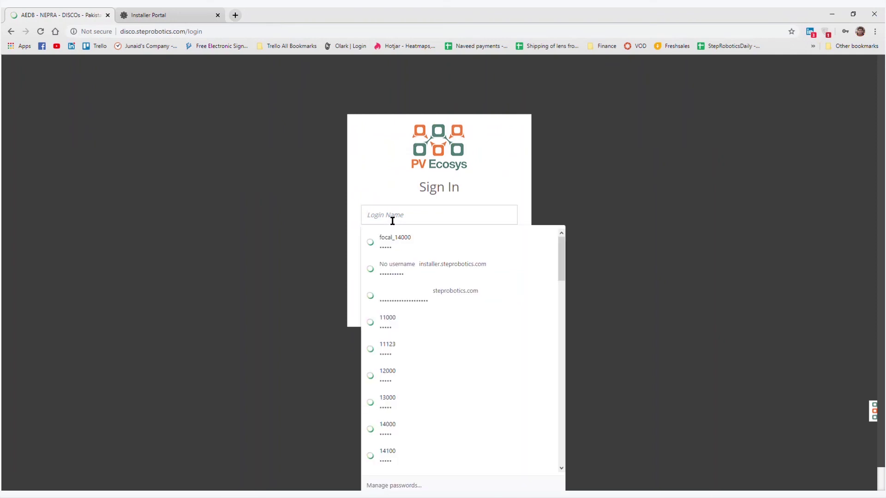
key("Down")
key("Return")
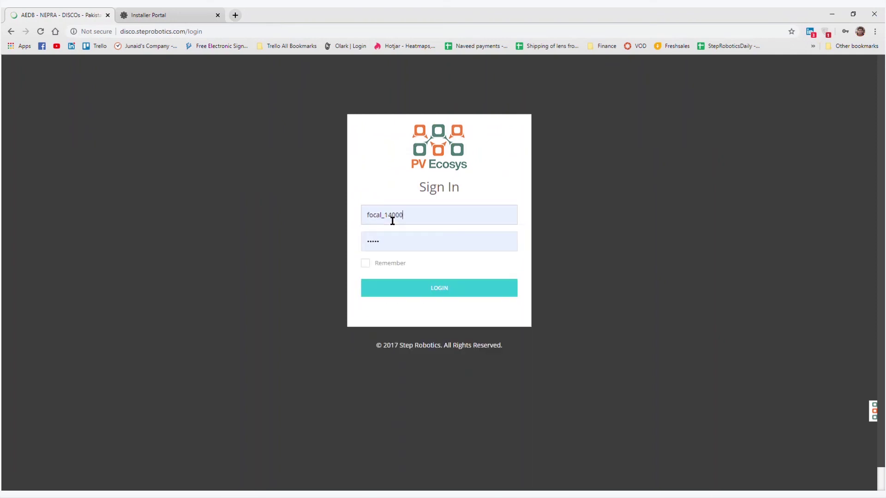
left_click(428, 288)
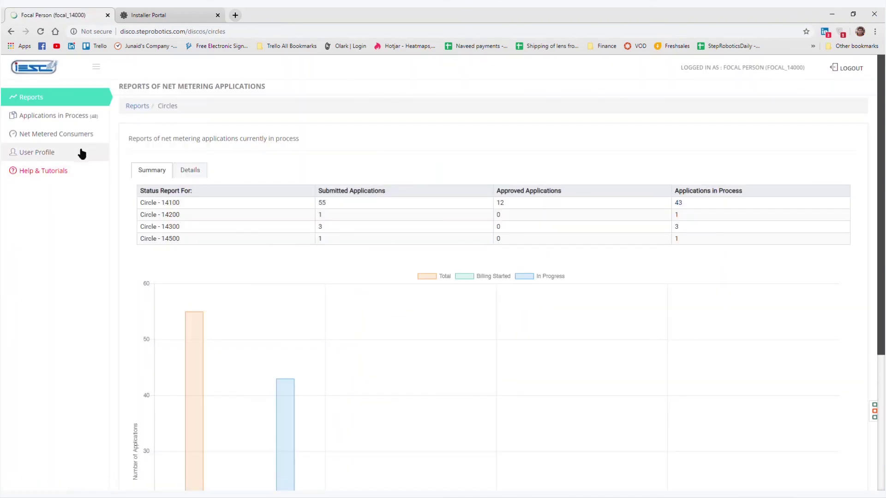
Step: Expand Help & Tutorials and view the Training Videos page
left_click(64, 171)
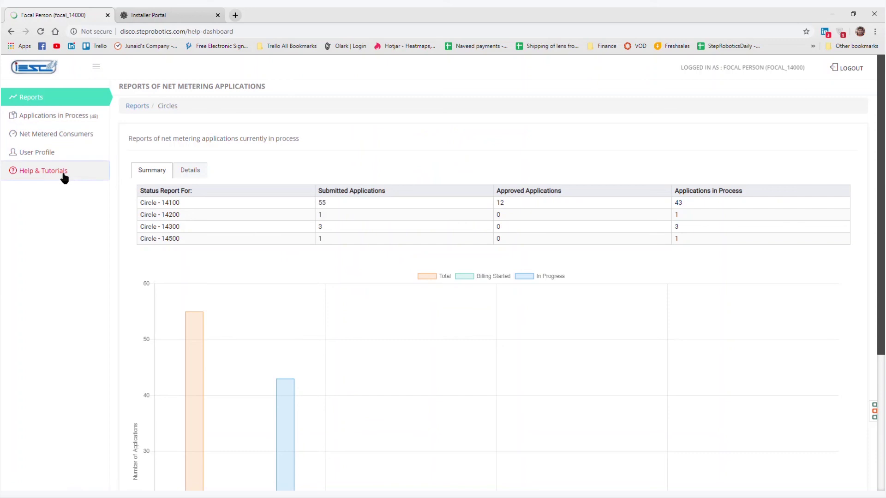
left_click(17, 170)
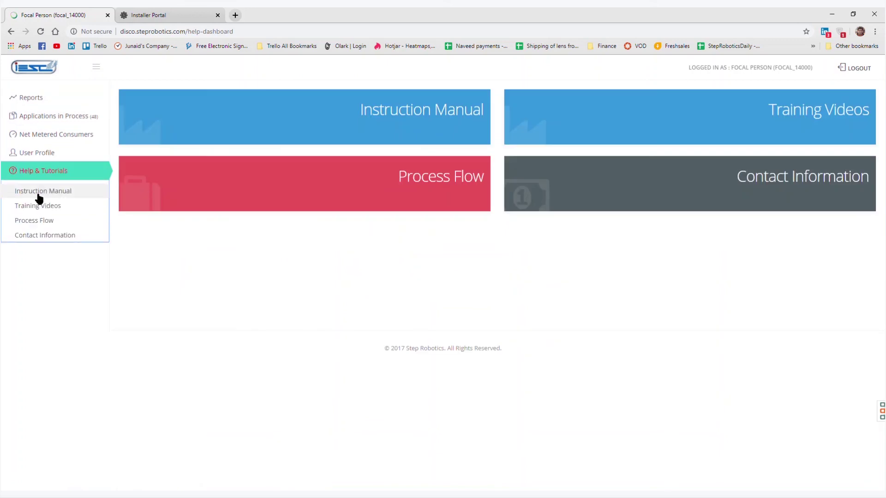
left_click_drag(37, 195, 37, 206)
left_click(39, 206)
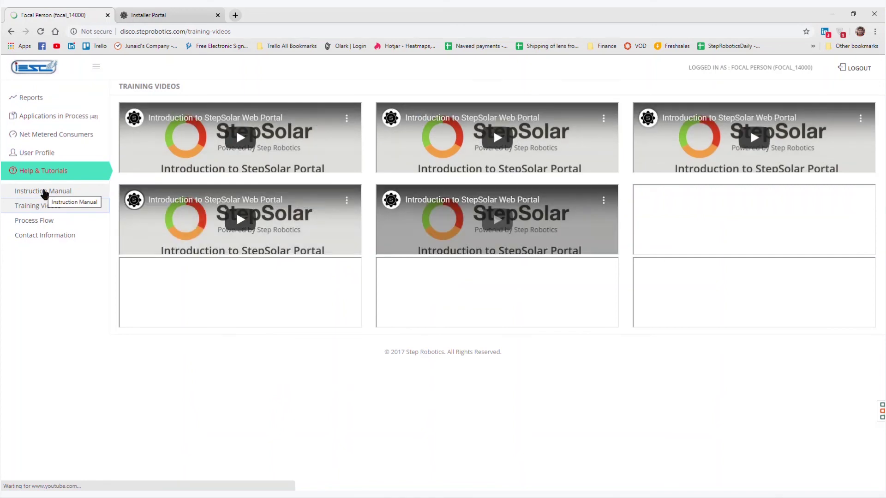
Step: Open the Instruction Manual and scroll down to its net metering workflow stages
left_click(44, 191)
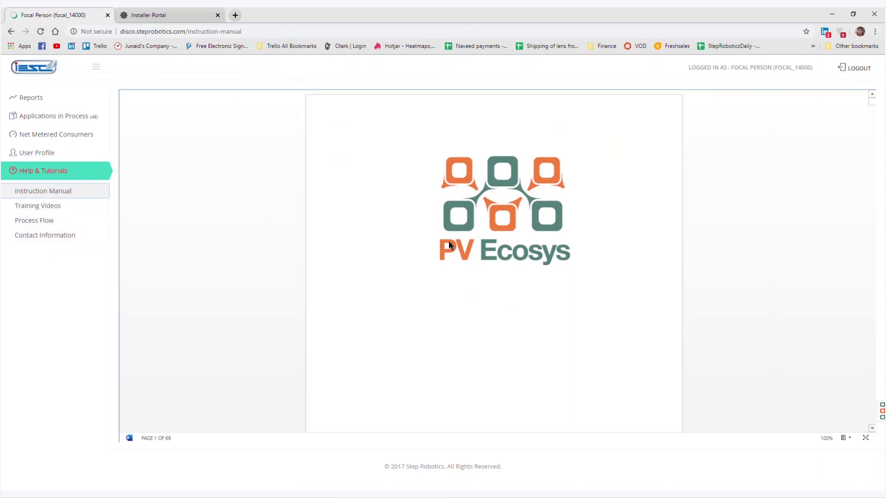
scroll(471, 243, "down", 3)
scroll(471, 244, "down", 20)
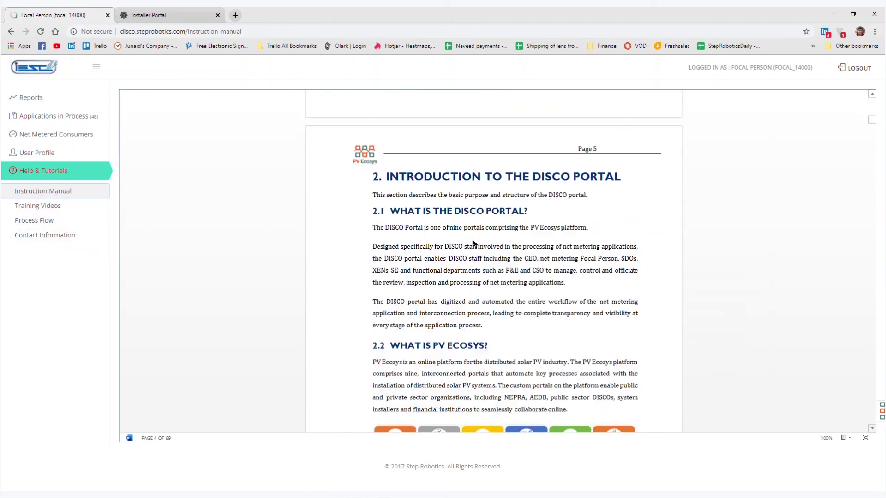
scroll(472, 244, "down", 1)
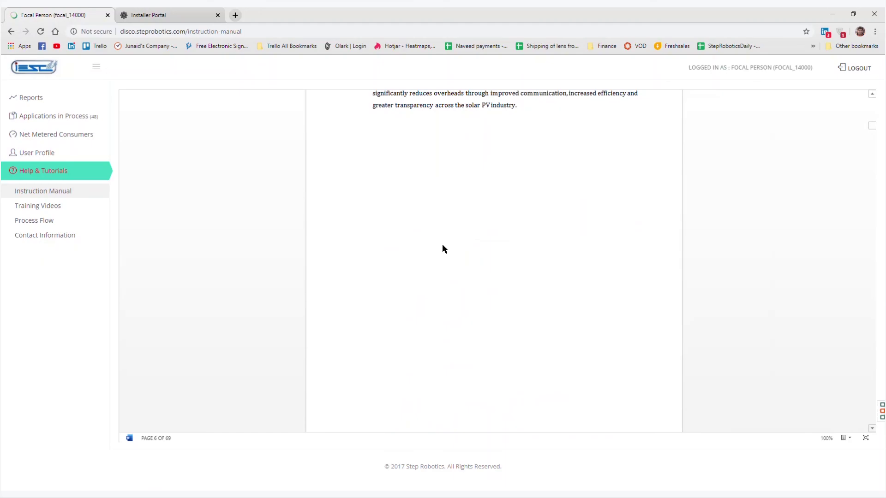
scroll(450, 253, "down", 10)
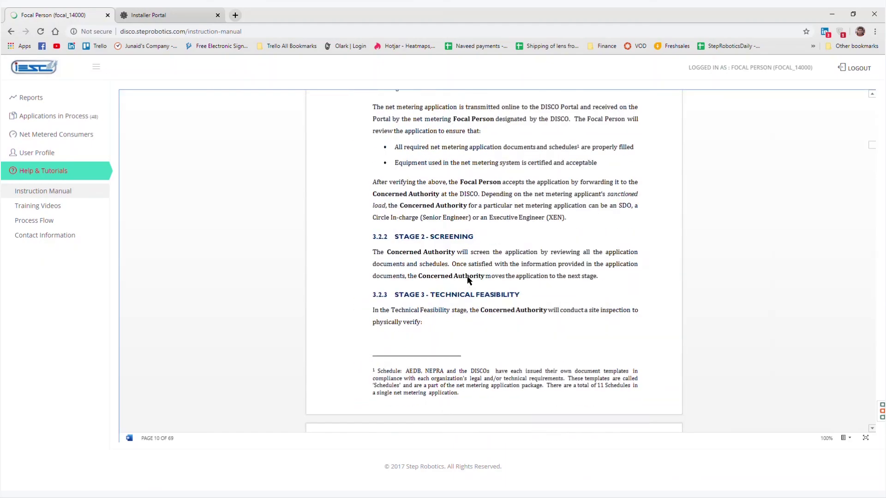